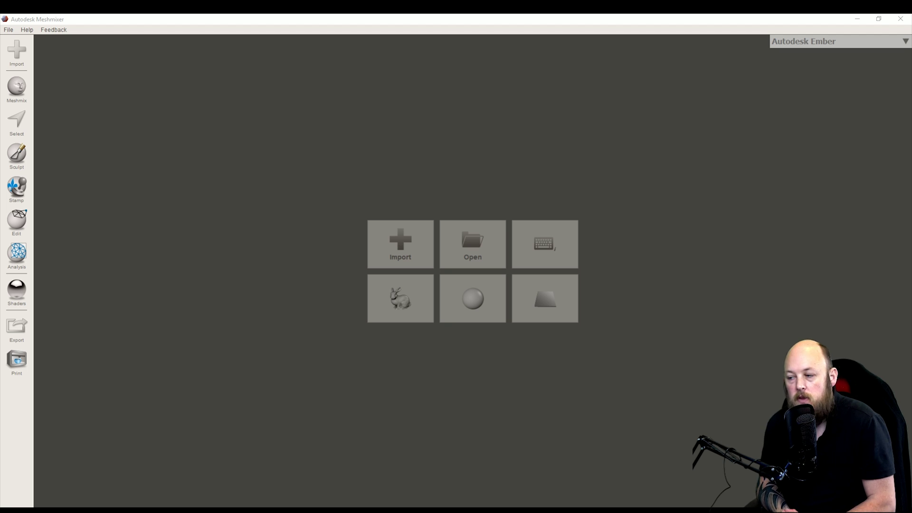
# Open the Open Mesh dialog from the Import tile on the start screen
pyautogui.click(391, 247)
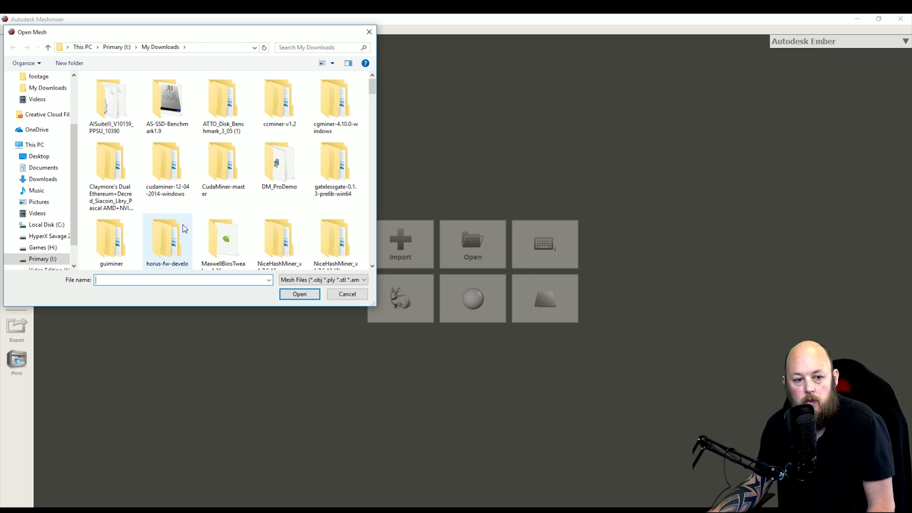
# Import collossus (1).stl and orbit to a front view of the bust
pyautogui.click(244, 173)
pyautogui.write('cableclip')
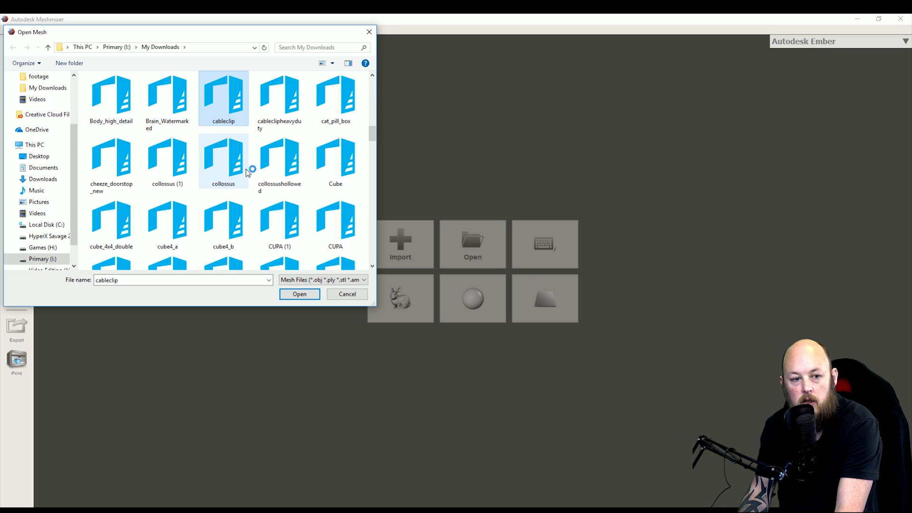
pyautogui.write('collossus (1')
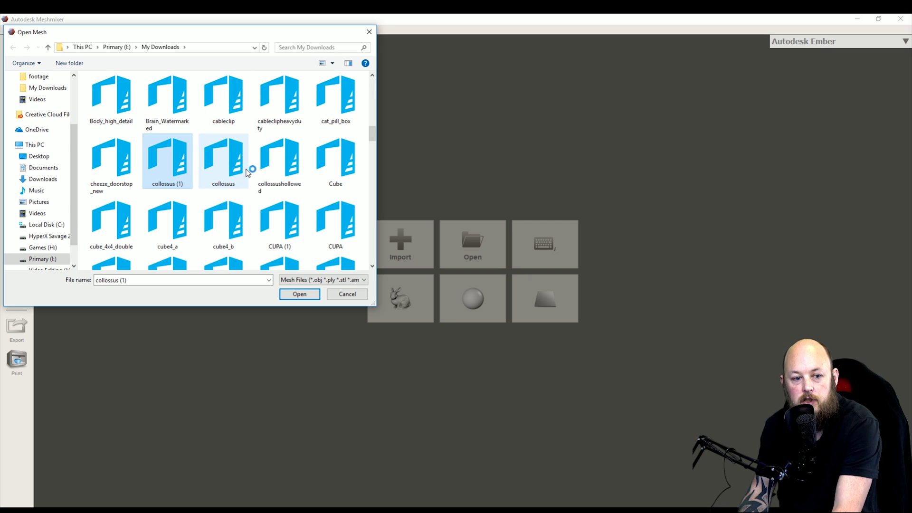
pyautogui.doubleClick(184, 157)
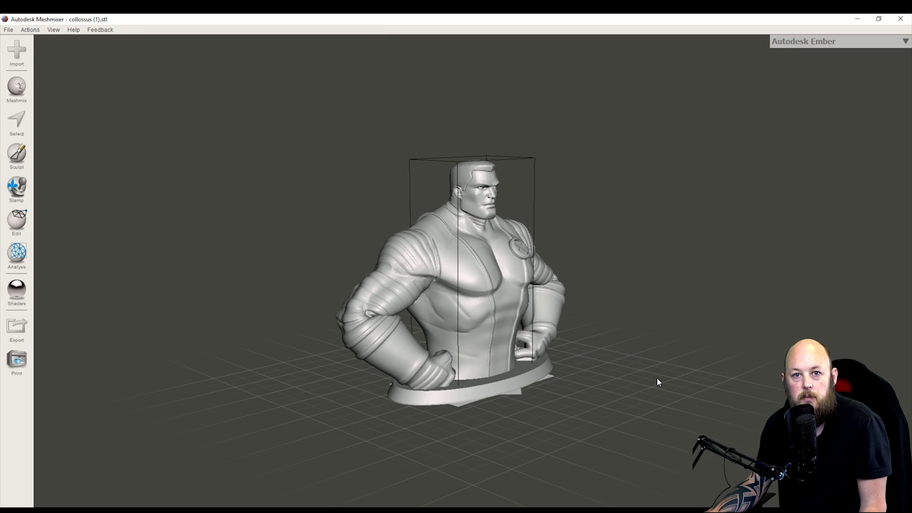
pyautogui.moveTo(658, 380)
pyautogui.mouseDown(button='right')
pyautogui.moveTo(605, 391)
pyautogui.moveTo(611, 353)
pyautogui.moveTo(660, 348)
pyautogui.moveTo(671, 357)
pyautogui.moveTo(623, 373)
pyautogui.moveTo(643, 352)
pyautogui.moveTo(743, 348)
pyautogui.moveTo(723, 361)
pyautogui.moveTo(593, 367)
pyautogui.moveTo(645, 351)
pyautogui.moveTo(609, 357)
pyautogui.moveTo(301, 329)
pyautogui.moveTo(336, 350)
pyautogui.moveTo(635, 359)
pyautogui.moveTo(627, 359)
pyautogui.mouseUp(button='right')
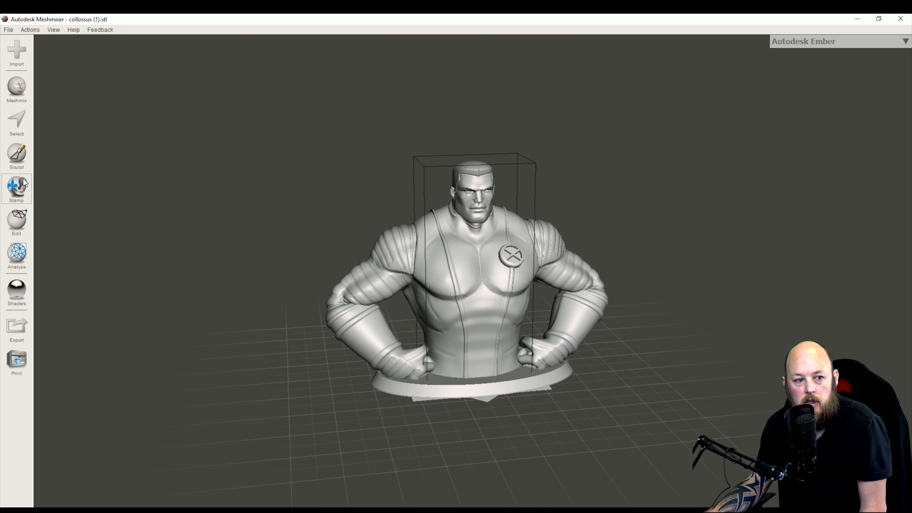
# Apply Edit > Hollow with a 2 mm offset distance, update it, and accept
pyautogui.click(18, 223)
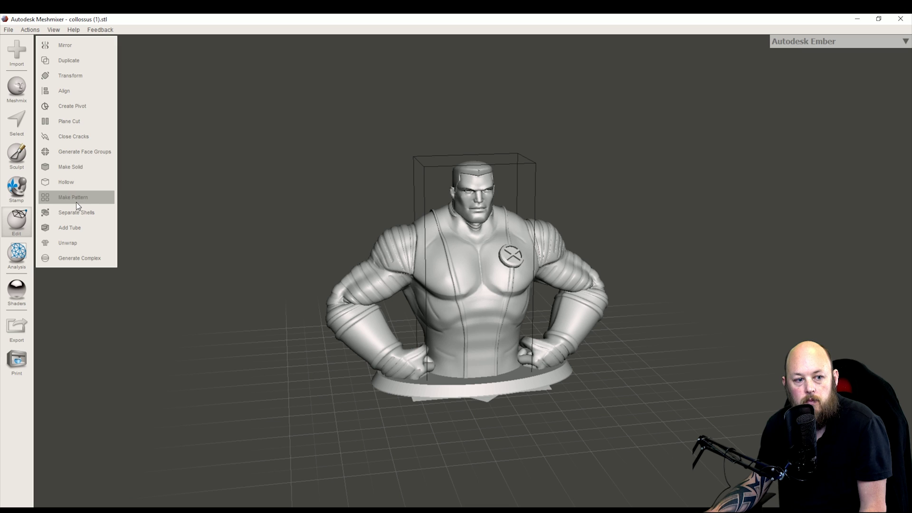
pyautogui.click(94, 185)
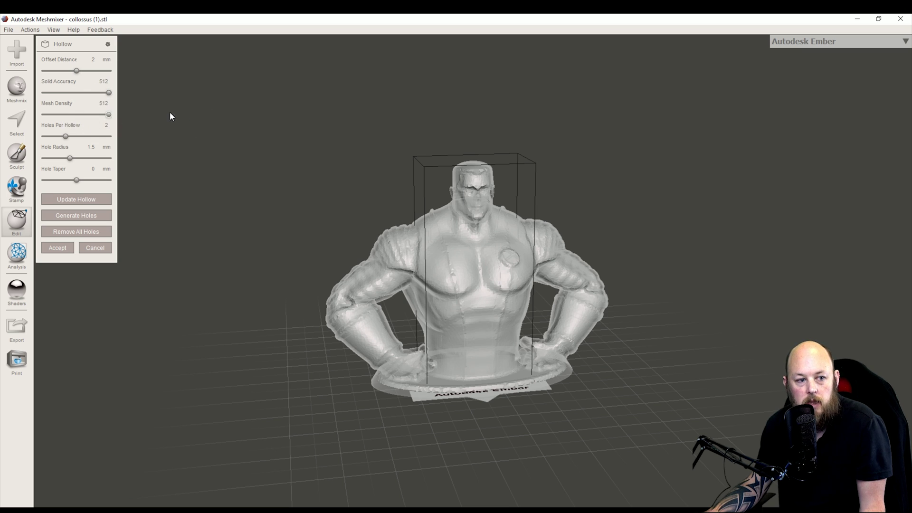
pyautogui.click(77, 198)
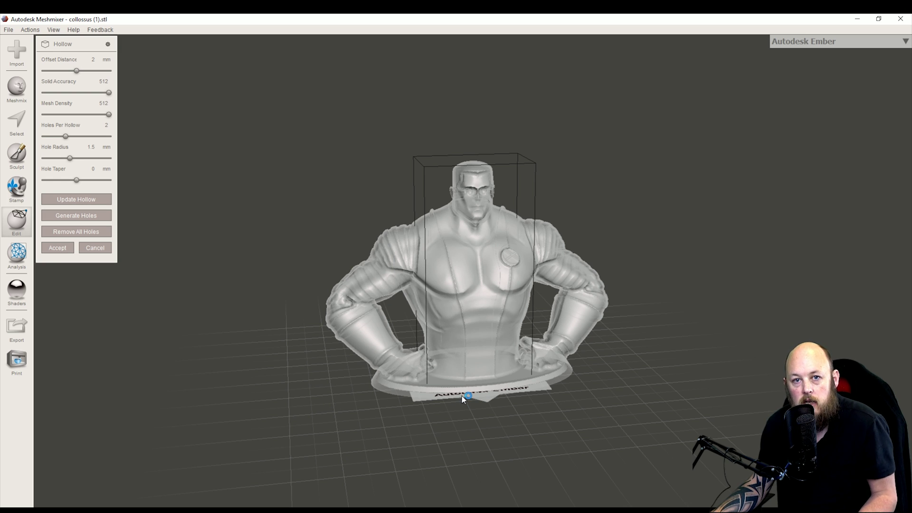
pyautogui.click(58, 250)
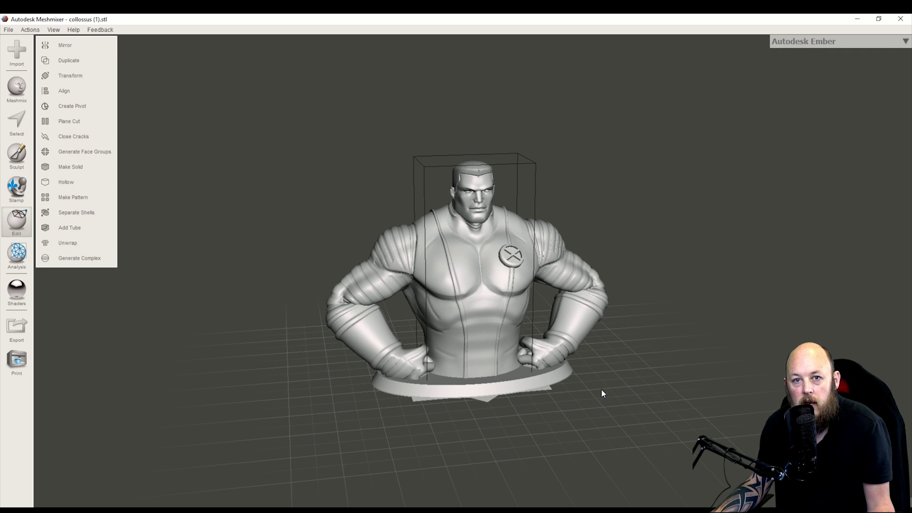
# Add a cylinder primitive and resize it into a pillar about 12.4 mm wide and 84 mm tall
pyautogui.moveTo(601, 395); pyautogui.dragTo(586, 413, button='right')
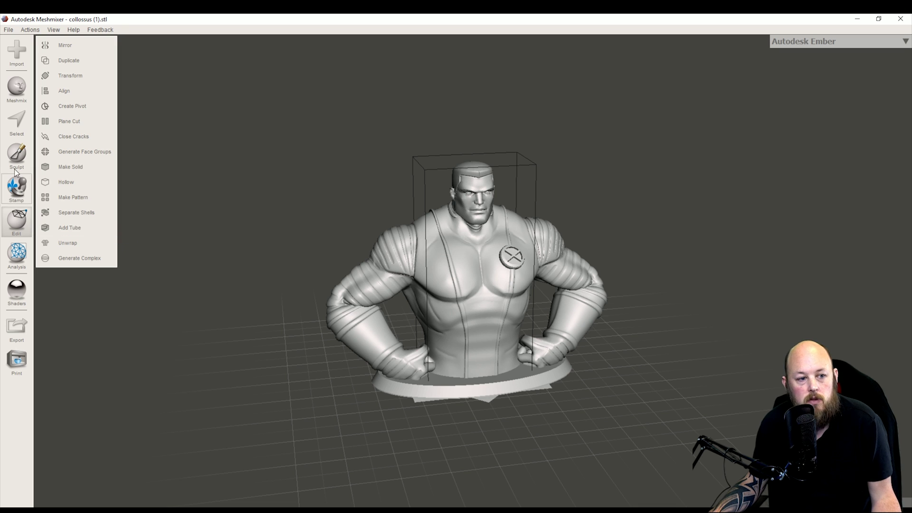
pyautogui.click(13, 94)
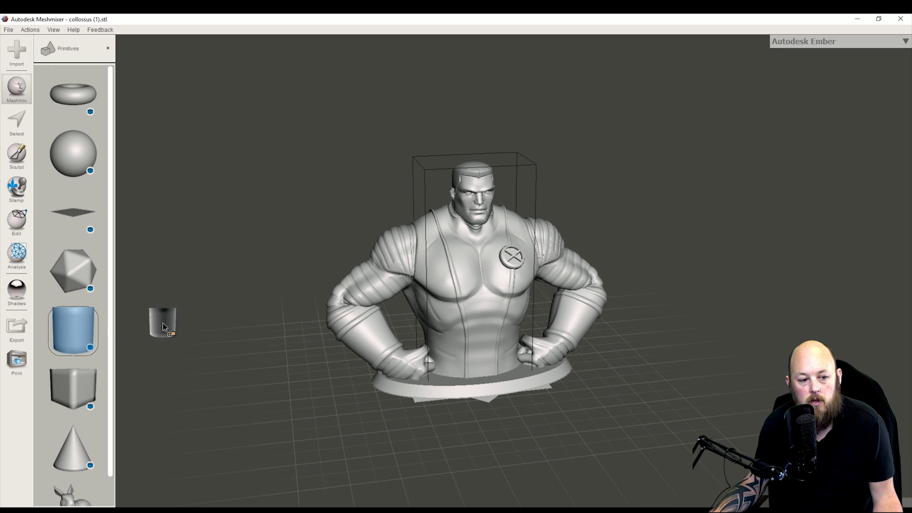
pyautogui.moveTo(290, 384); pyautogui.dragTo(290, 385)
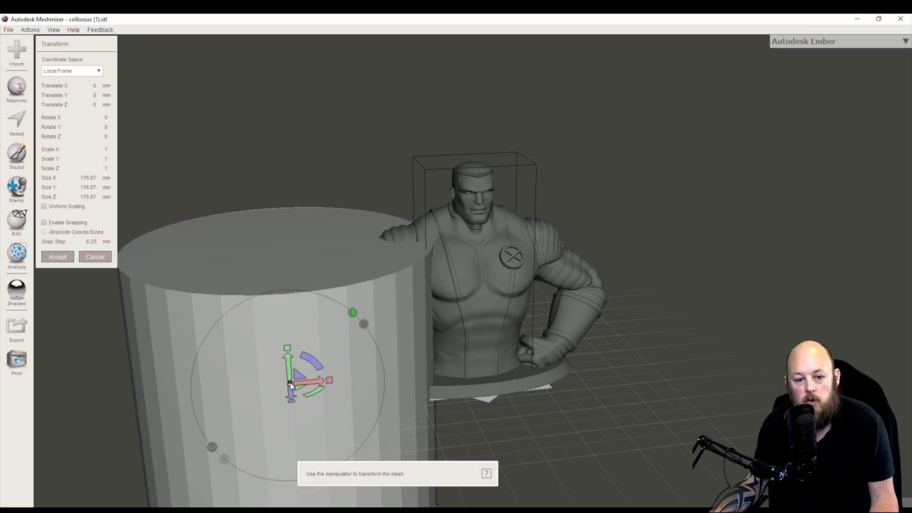
pyautogui.moveTo(291, 386); pyautogui.dragTo(201, 505)
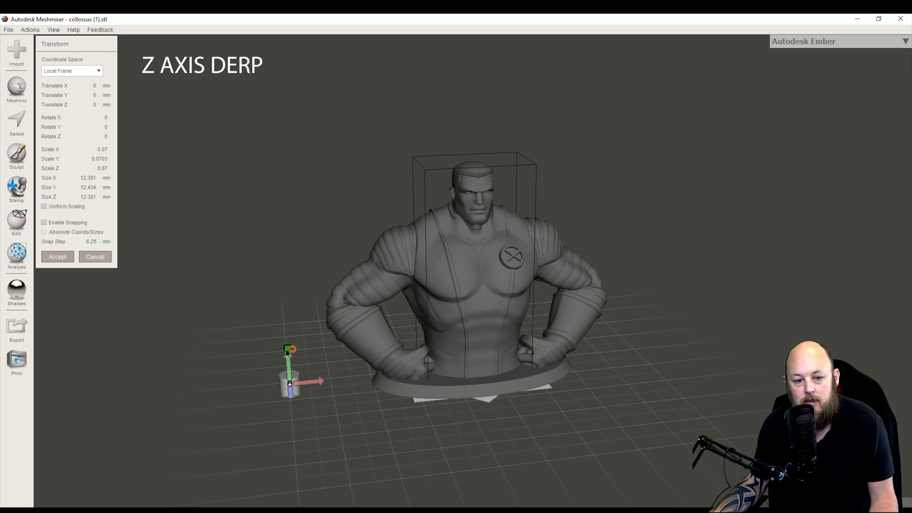
pyautogui.moveTo(287, 350); pyautogui.dragTo(291, 296)
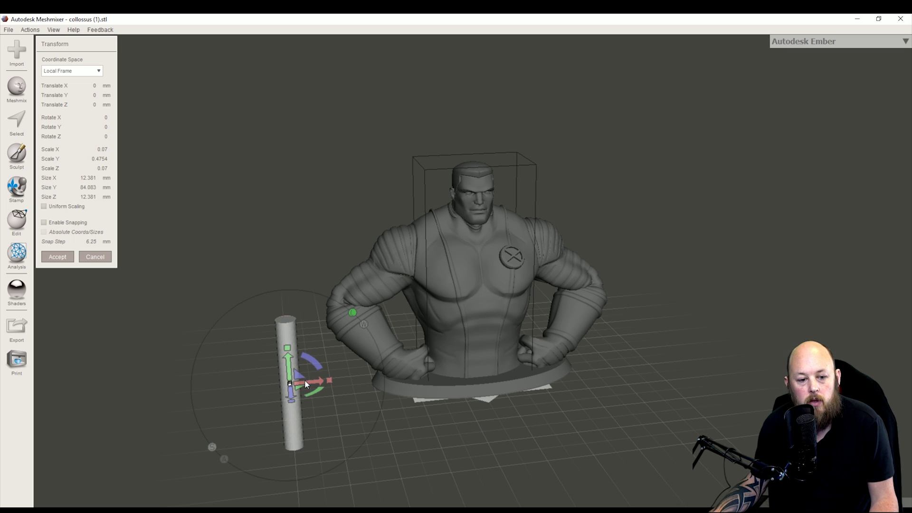
# Centre the cylinder under the bust, raise it into the base, and accept the transform
pyautogui.moveTo(304, 381); pyautogui.dragTo(489, 365)
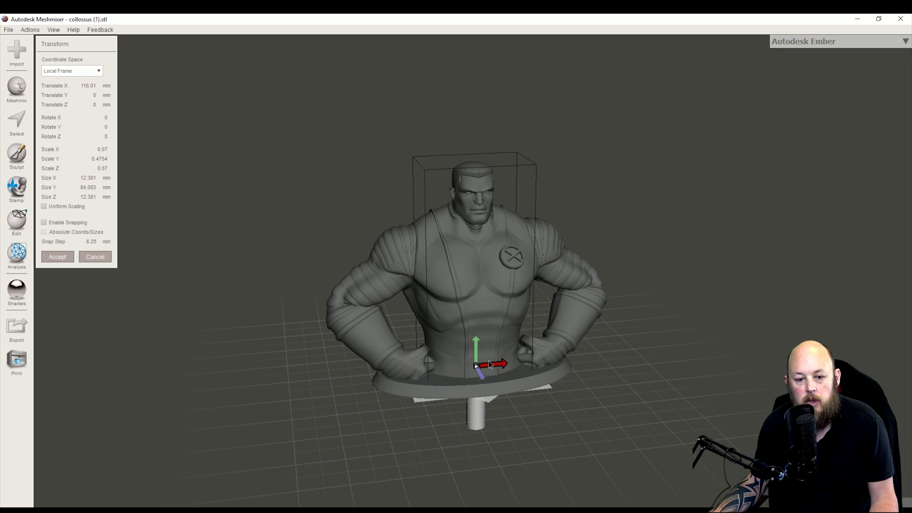
pyautogui.moveTo(650, 441); pyautogui.dragTo(627, 277, button='right')
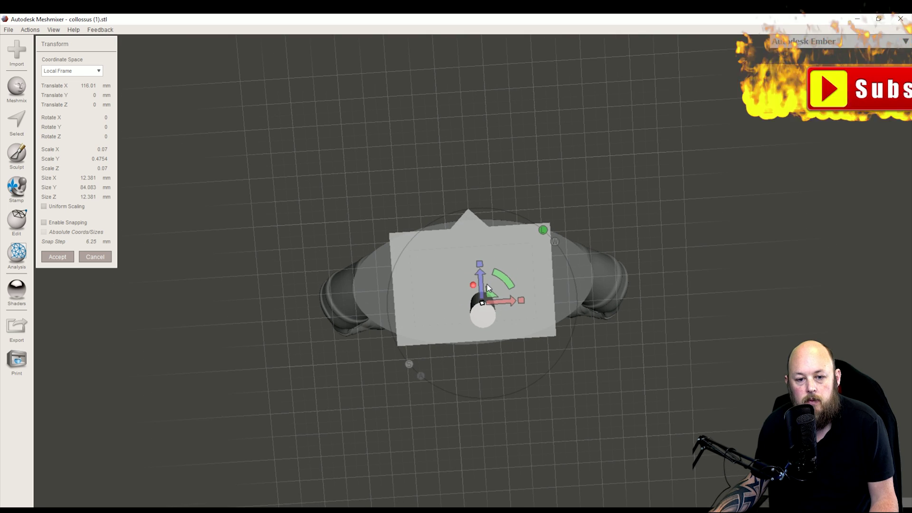
pyautogui.moveTo(483, 279); pyautogui.dragTo(483, 251)
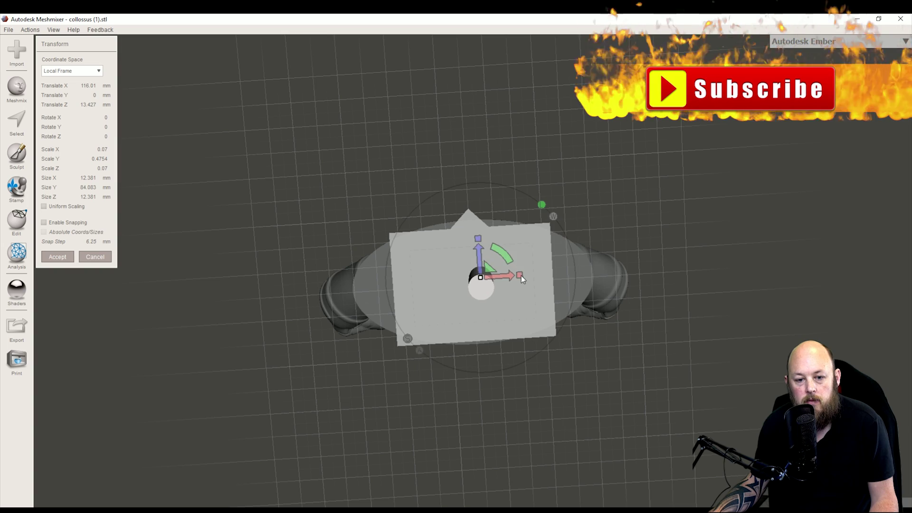
pyautogui.moveTo(511, 277); pyautogui.dragTo(502, 276)
pyautogui.moveTo(442, 99); pyautogui.dragTo(452, 264, button='right')
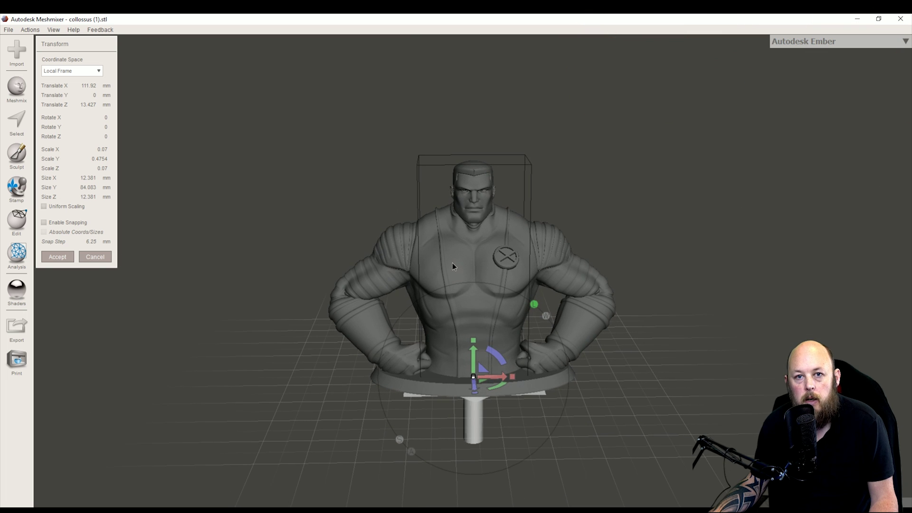
pyautogui.click(58, 257)
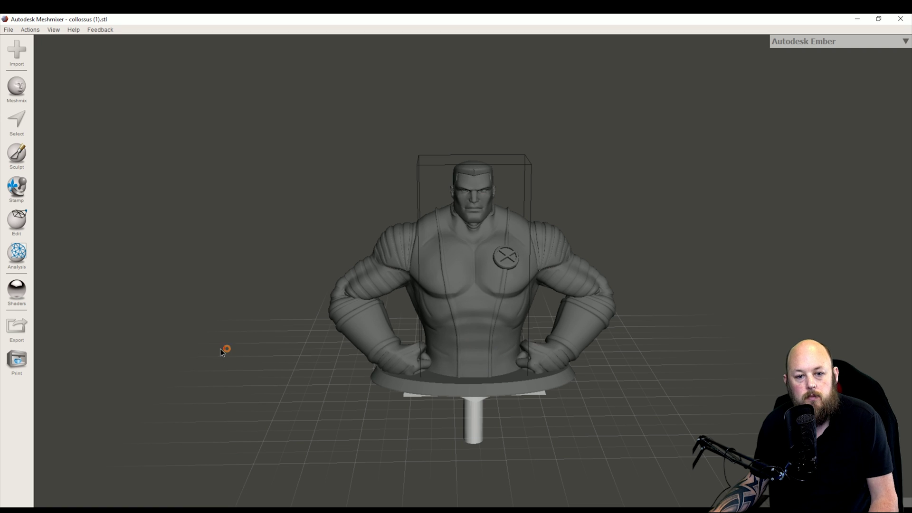
# Select the cylinder with the bust and Boolean Difference it out of the base
pyautogui.moveTo(224, 349); pyautogui.dragTo(277, 346, button='right')
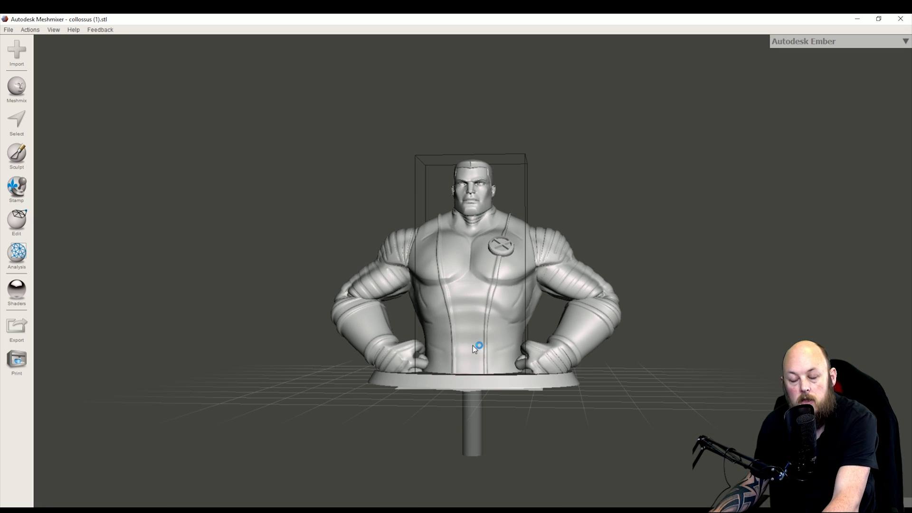
pyautogui.keyDown('shift'); pyautogui.click(473, 427); pyautogui.keyUp('shift')
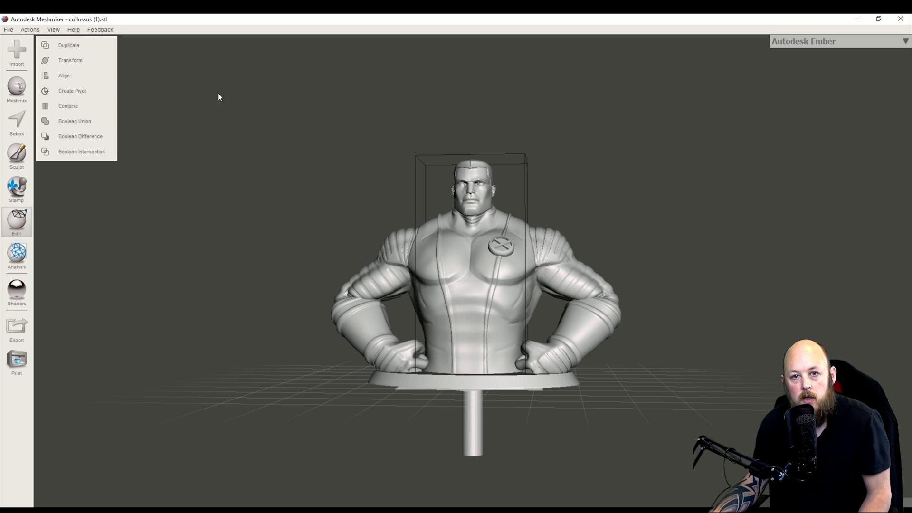
pyautogui.click(86, 151)
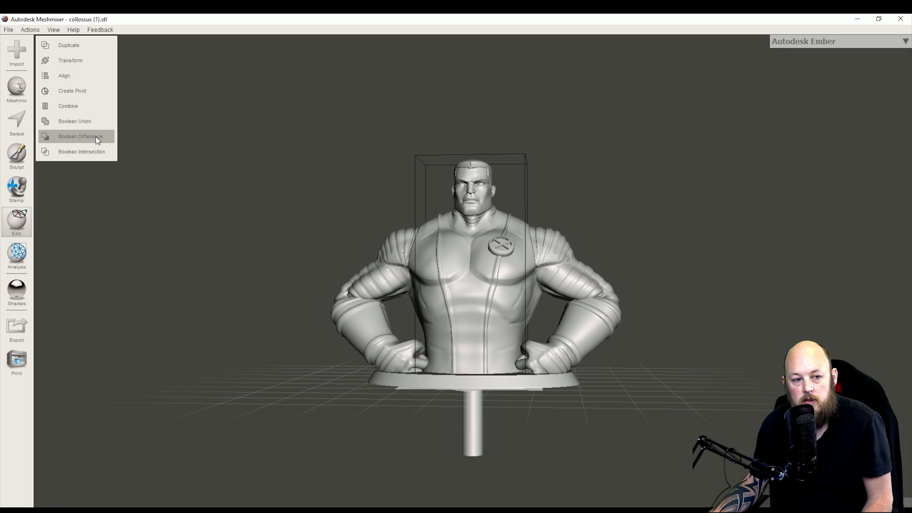
pyautogui.moveTo(498, 399)
pyautogui.mouseDown(button='right')
pyautogui.moveTo(511, 272)
pyautogui.moveTo(529, 418)
pyautogui.moveTo(518, 408)
pyautogui.mouseUp(button='right')
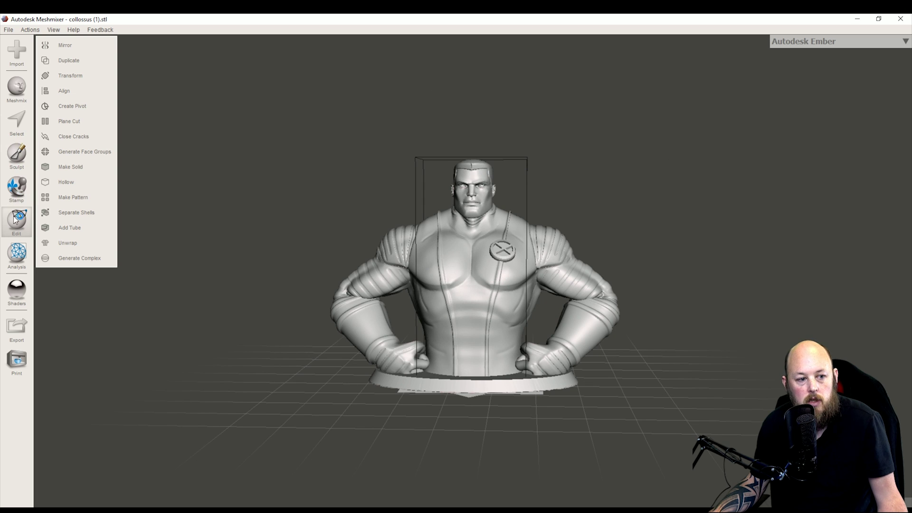
pyautogui.click(79, 82)
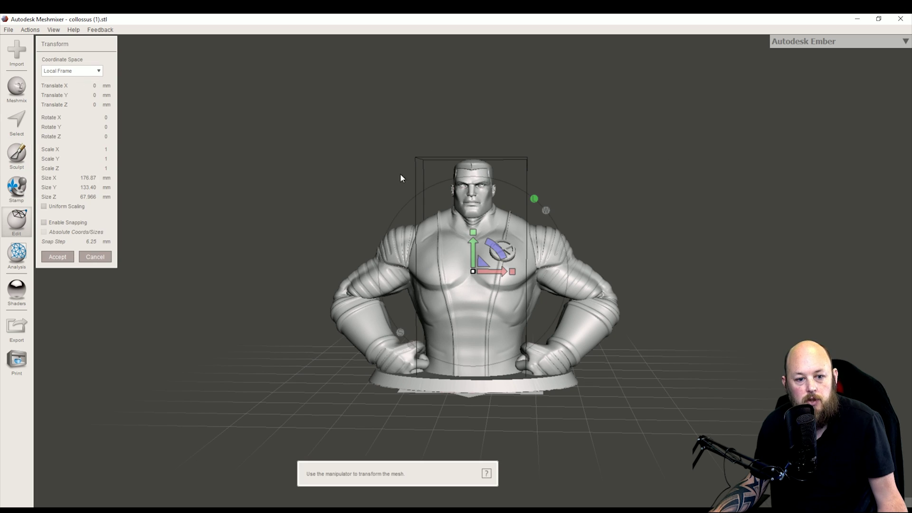
pyautogui.moveTo(475, 247); pyautogui.dragTo(482, 118)
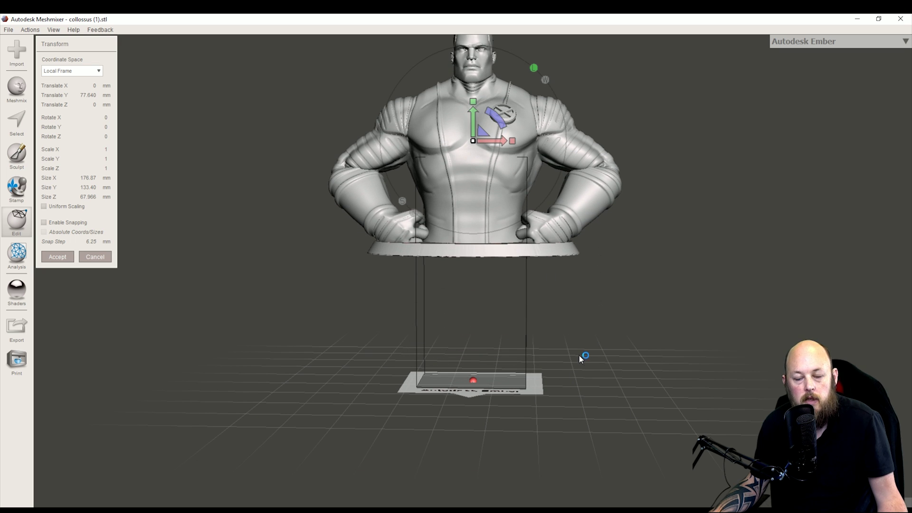
pyautogui.moveTo(586, 350); pyautogui.dragTo(503, 253, button='right')
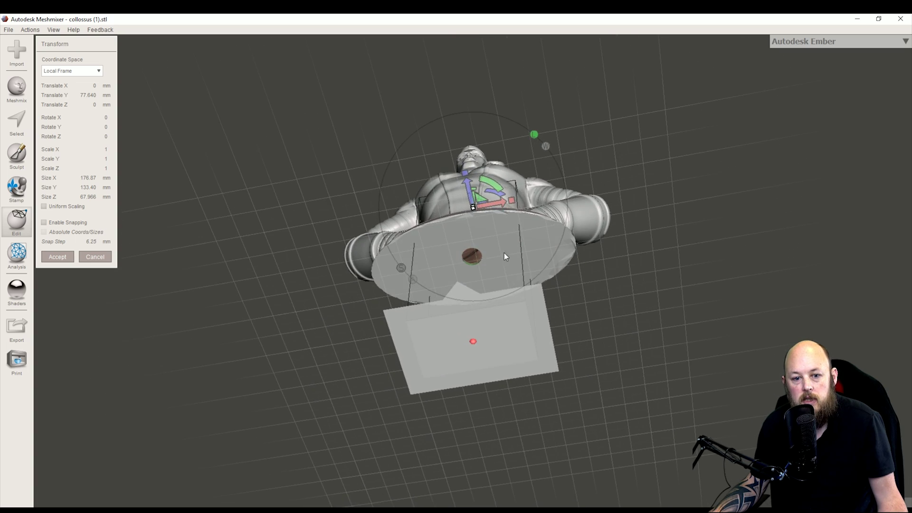
pyautogui.scroll(5, 482, 251)
pyautogui.scroll(5, 486, 236)
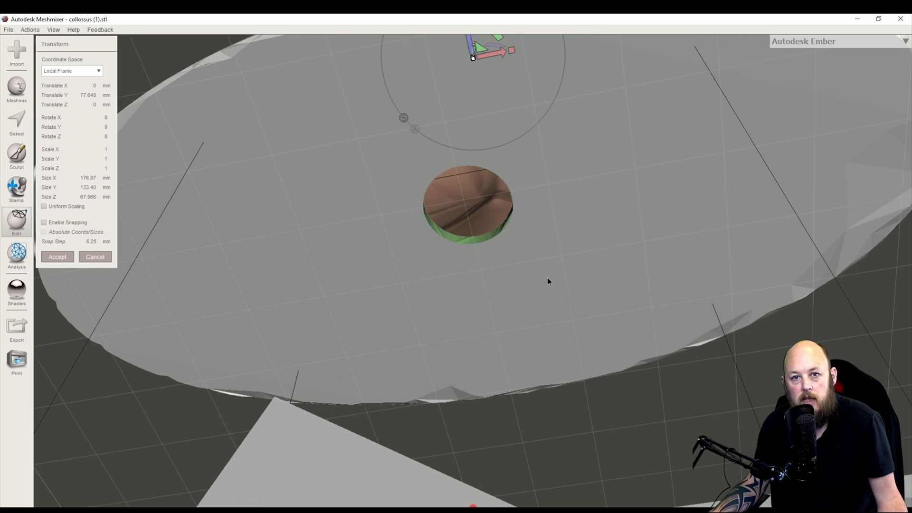
pyautogui.scroll(3, 542, 257)
pyautogui.scroll(-3, 542, 271)
pyautogui.scroll(8, 543, 270)
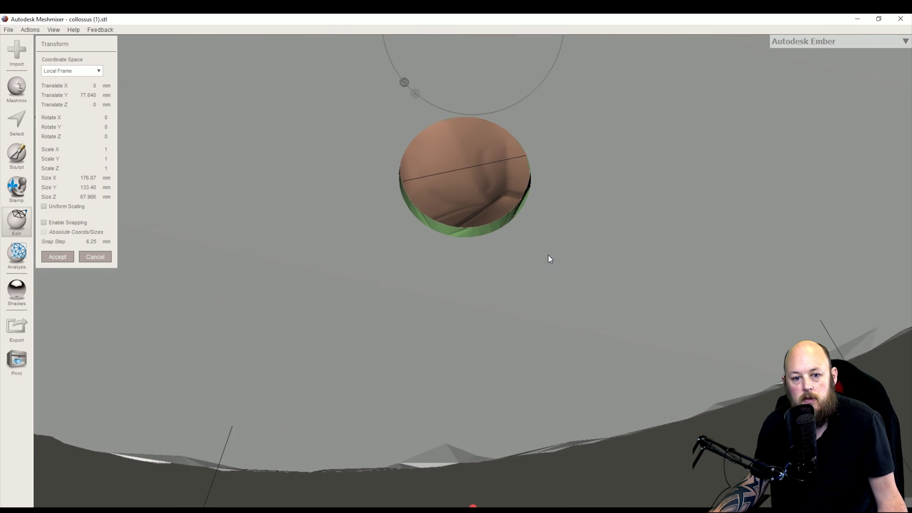
pyautogui.moveTo(566, 324); pyautogui.dragTo(504, 425, button='right')
pyautogui.scroll(-10, 525, 292)
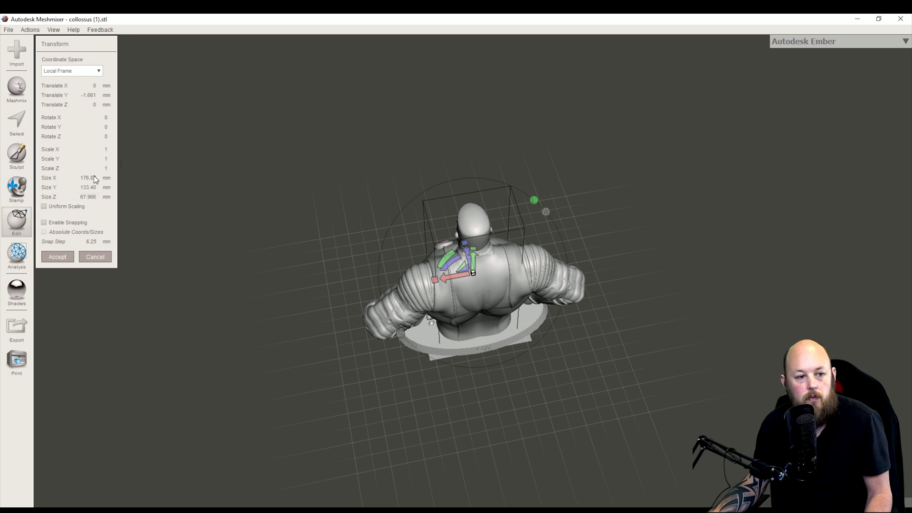
# Cancel the pending transform and add a second cylinder about 9.55 mm wide and 70.15 mm tall
pyautogui.click(86, 257)
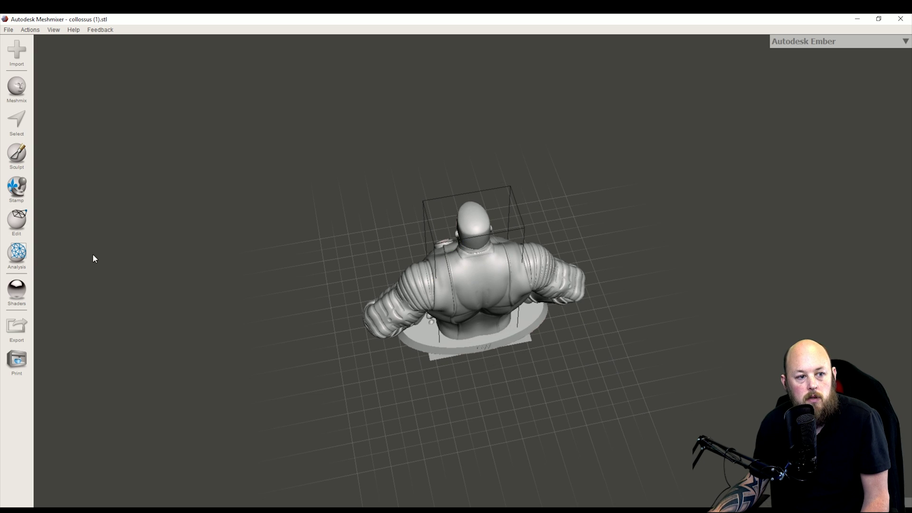
pyautogui.click(24, 90)
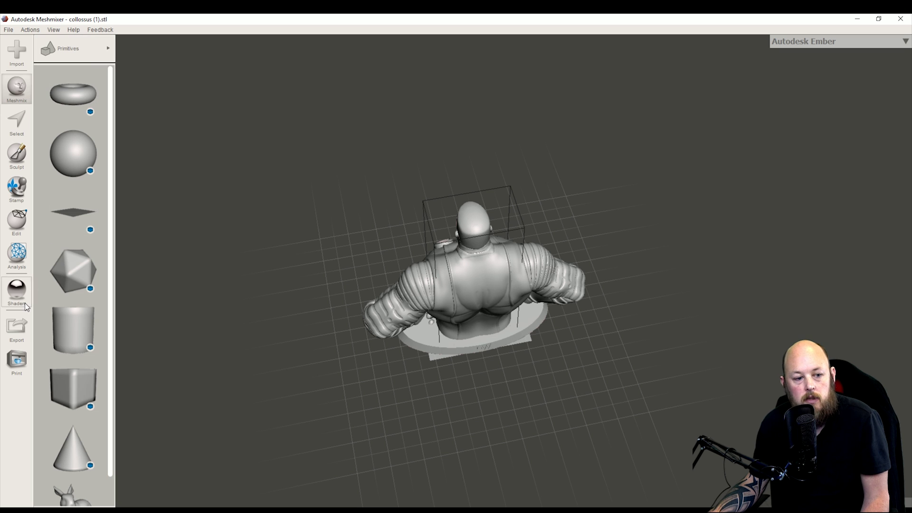
pyautogui.moveTo(66, 328); pyautogui.dragTo(329, 307)
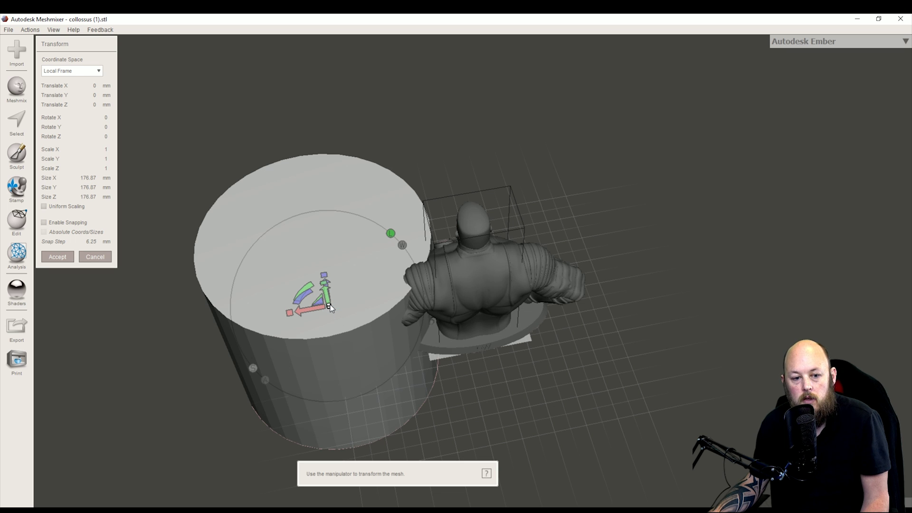
pyautogui.moveTo(330, 306); pyautogui.dragTo(270, 464)
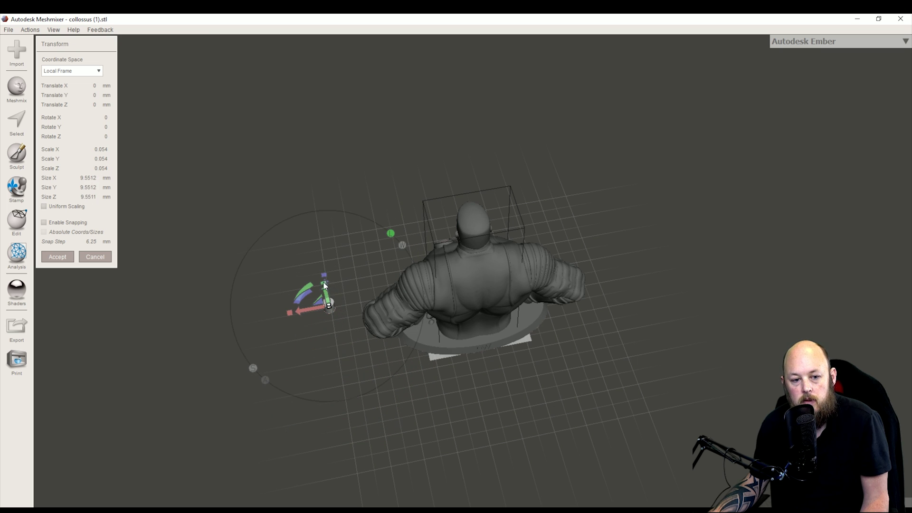
pyautogui.moveTo(325, 286); pyautogui.dragTo(452, 293)
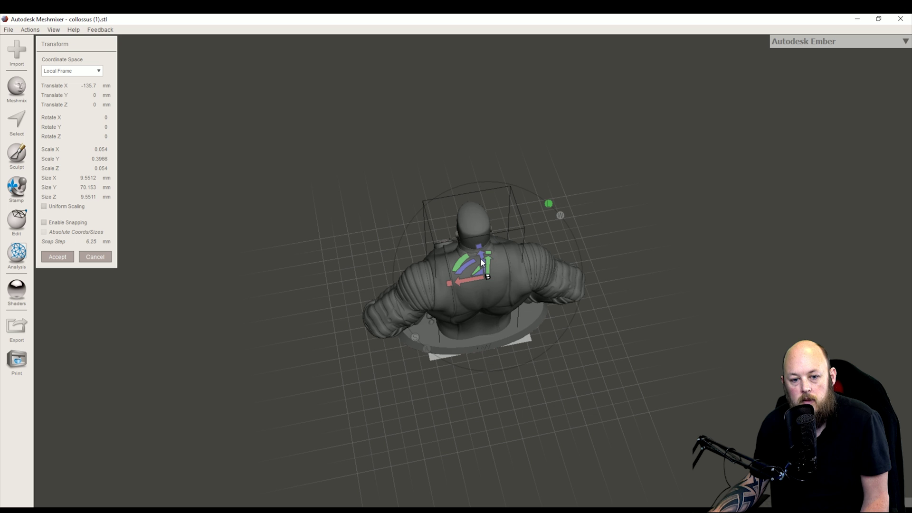
# Move the second cylinder over the bust and up to head height
pyautogui.moveTo(482, 259); pyautogui.dragTo(477, 237)
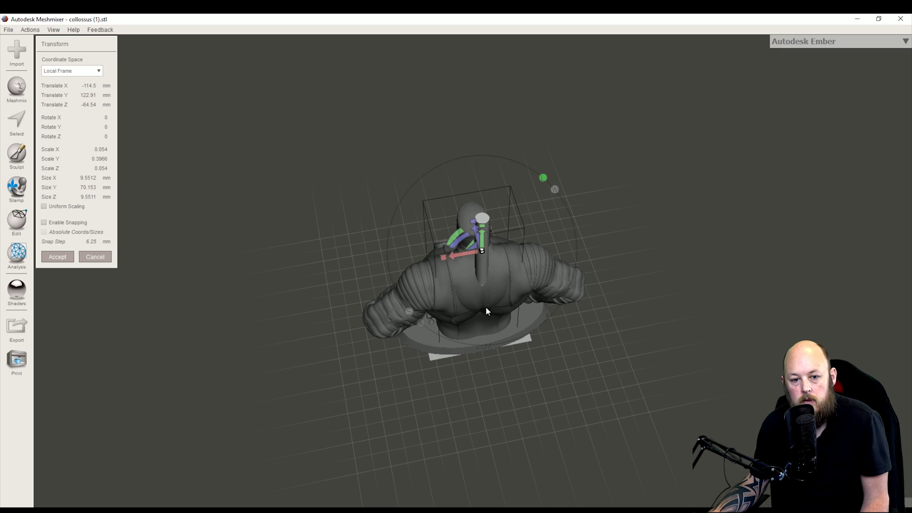
pyautogui.moveTo(485, 307); pyautogui.dragTo(545, 229, button='right')
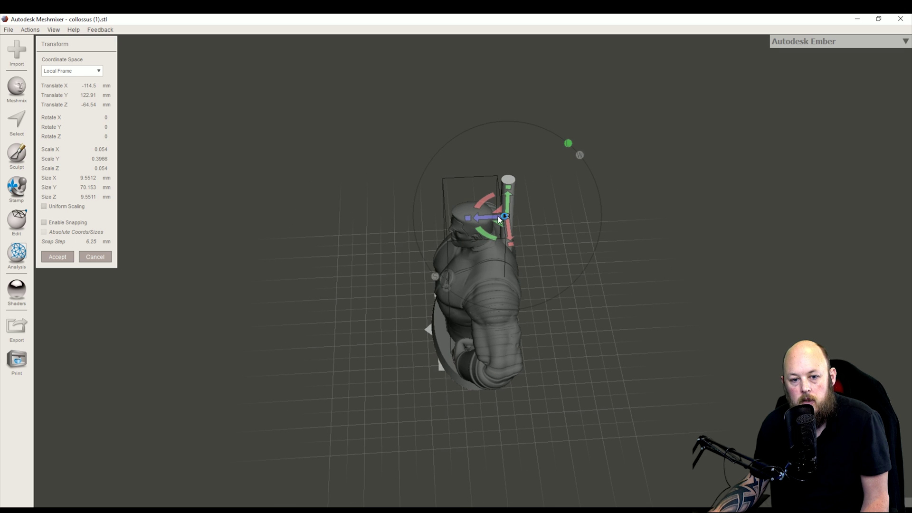
pyautogui.moveTo(498, 216); pyautogui.dragTo(475, 216)
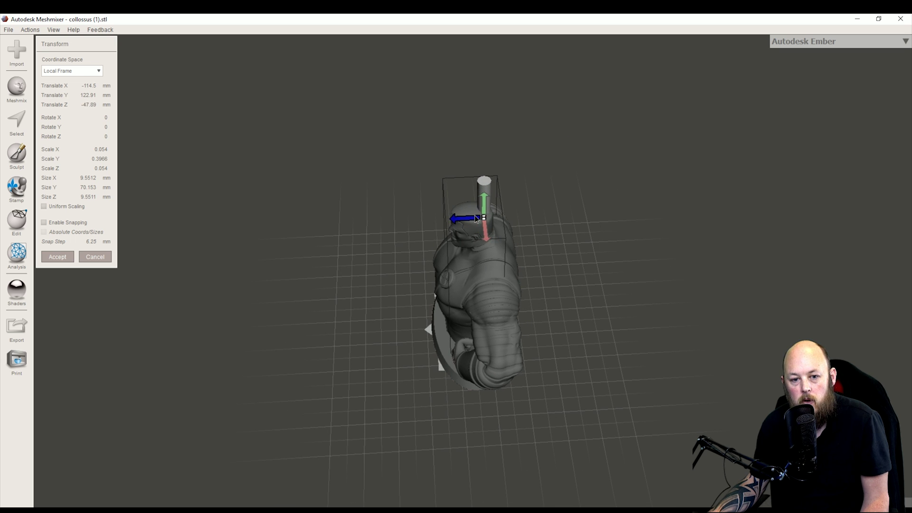
pyautogui.moveTo(573, 232); pyautogui.dragTo(475, 238, button='right')
pyautogui.scroll(5, 517, 129)
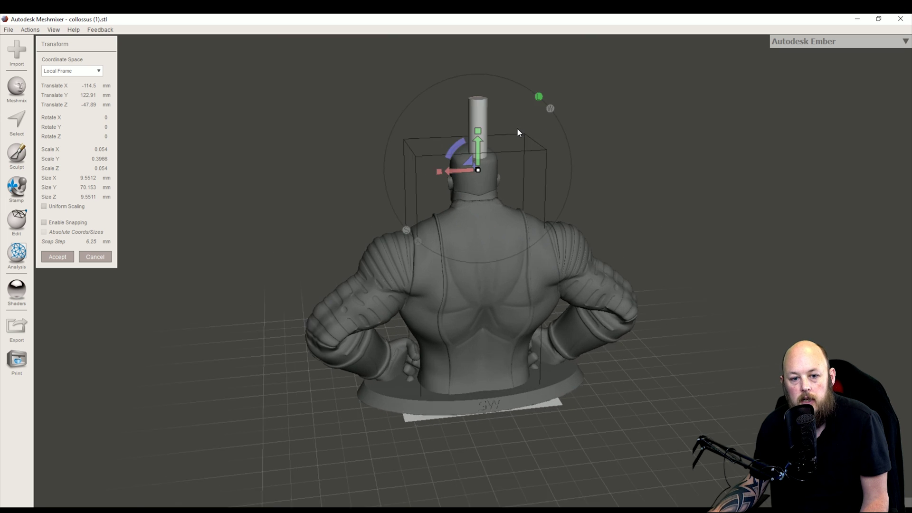
# Shrink the cylinder to about 3.59 mm wide and lower it into the top of the head
pyautogui.moveTo(517, 142); pyautogui.dragTo(467, 233, button='right')
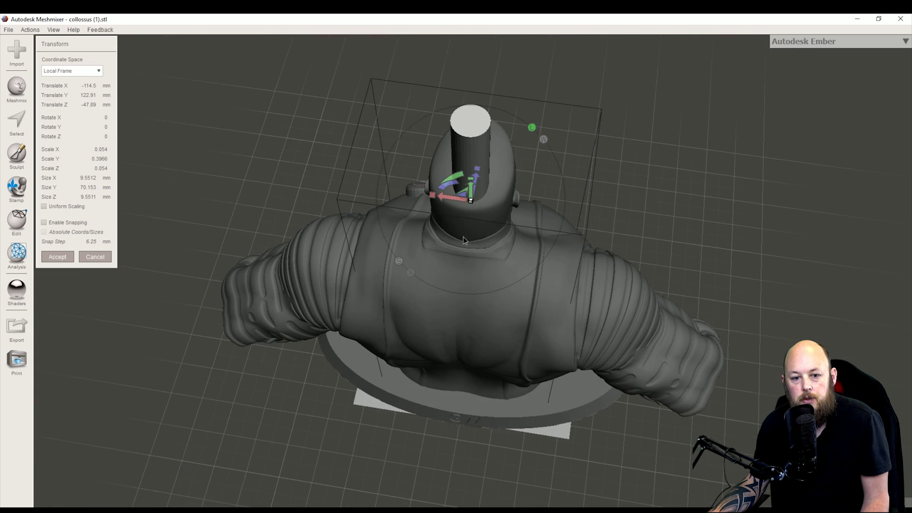
pyautogui.moveTo(471, 182); pyautogui.dragTo(417, 275)
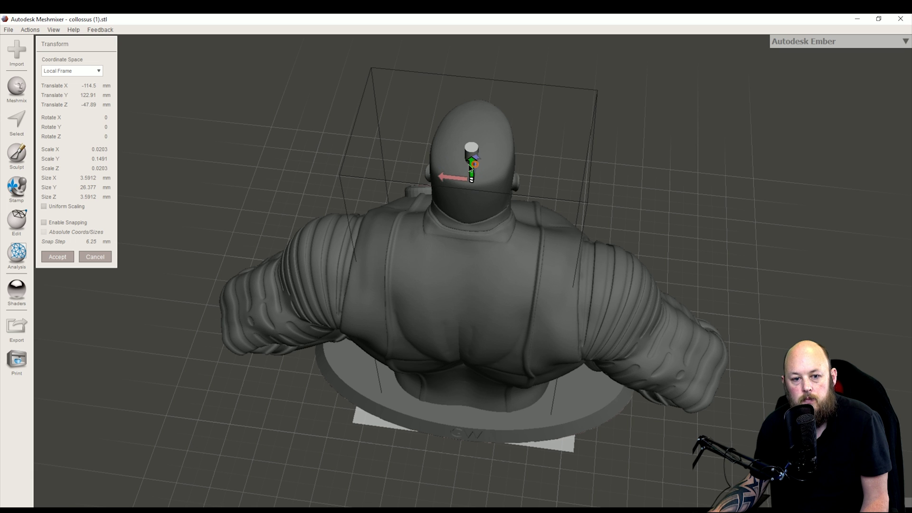
pyautogui.moveTo(472, 162); pyautogui.dragTo(471, 174)
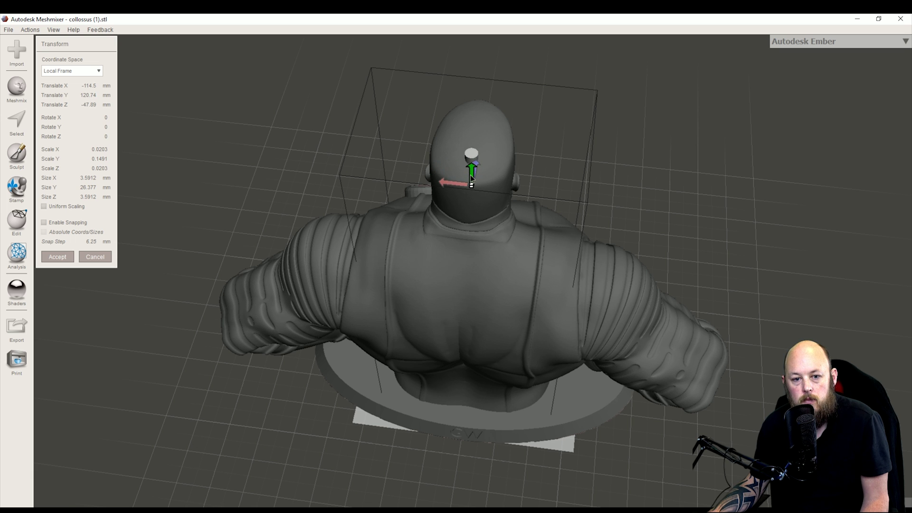
pyautogui.moveTo(693, 212); pyautogui.dragTo(701, 260, button='right')
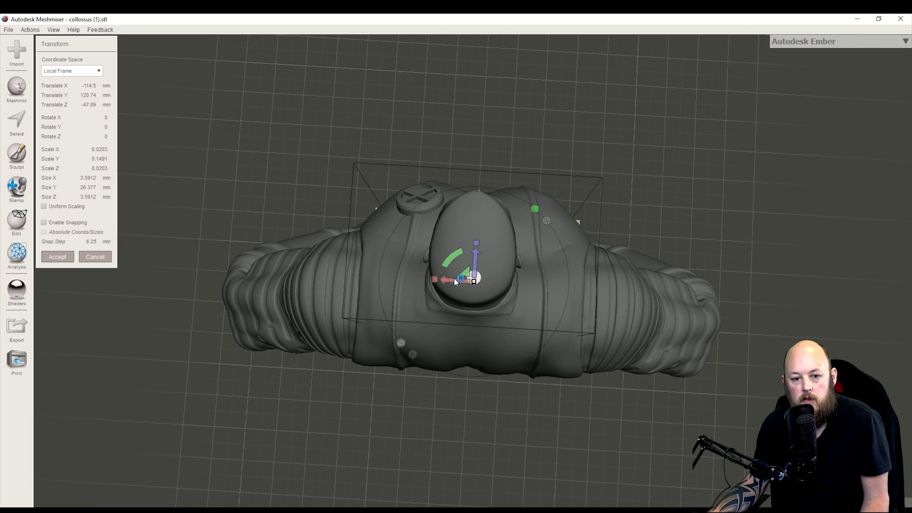
# Centre the narrow cylinder on the head and push it toward the back
pyautogui.moveTo(454, 279); pyautogui.dragTo(451, 280)
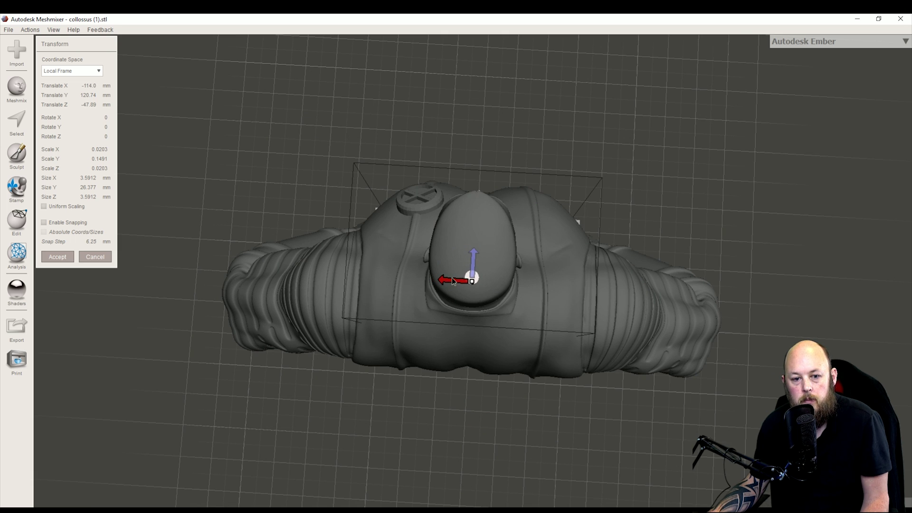
pyautogui.moveTo(451, 277); pyautogui.dragTo(457, 276)
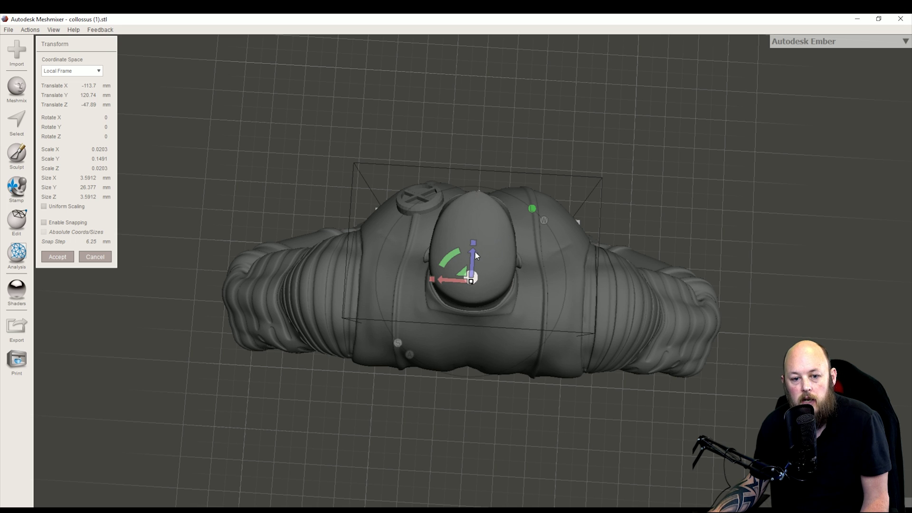
pyautogui.moveTo(475, 252); pyautogui.dragTo(481, 267)
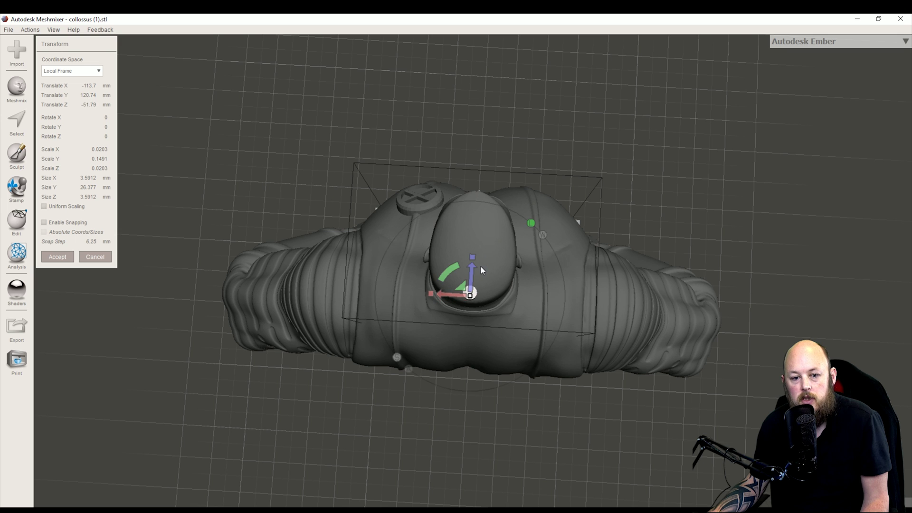
# Tilt the cylinder to Rotate X -30.48°, set it into the back of the head, and accept
pyautogui.moveTo(617, 214); pyautogui.dragTo(424, 99, button='right')
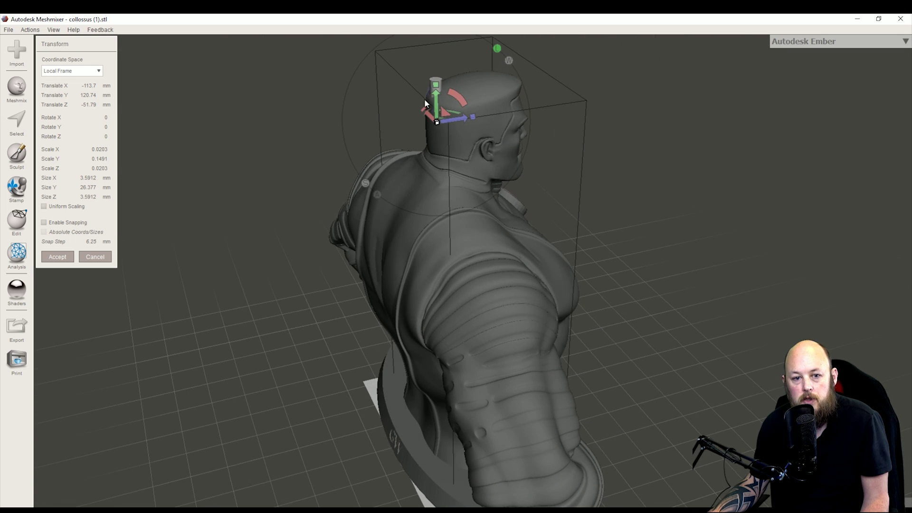
pyautogui.moveTo(464, 102); pyautogui.dragTo(447, 137)
pyautogui.moveTo(587, 238); pyautogui.dragTo(836, 276, button='right')
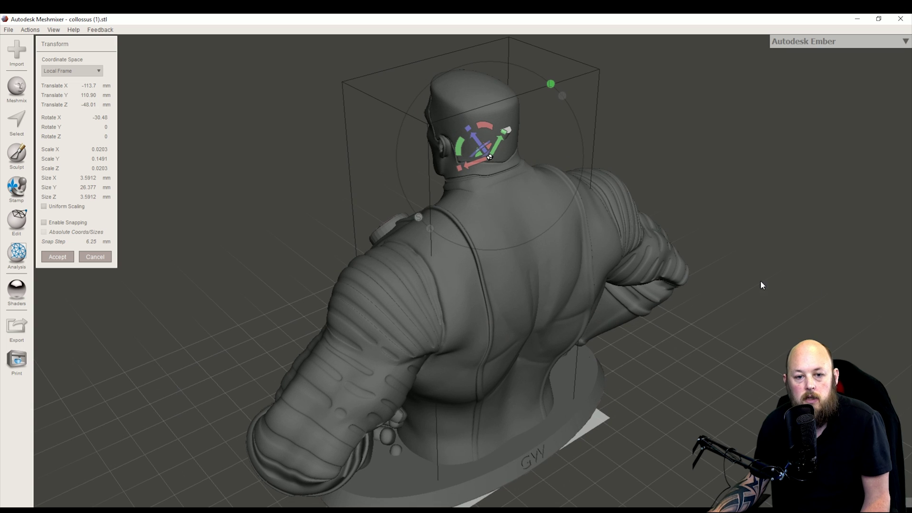
pyautogui.click(66, 256)
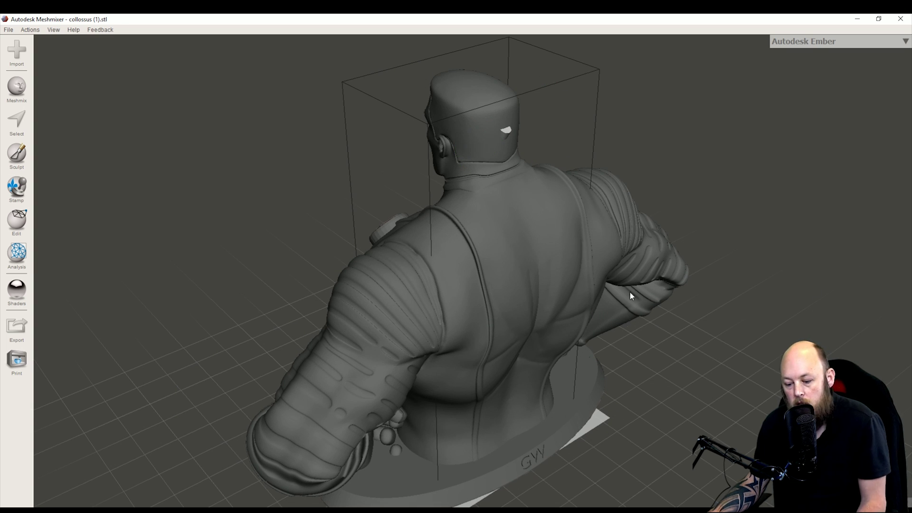
# Add the bust to the selection alongside the tilted cylinder
pyautogui.click(523, 307)
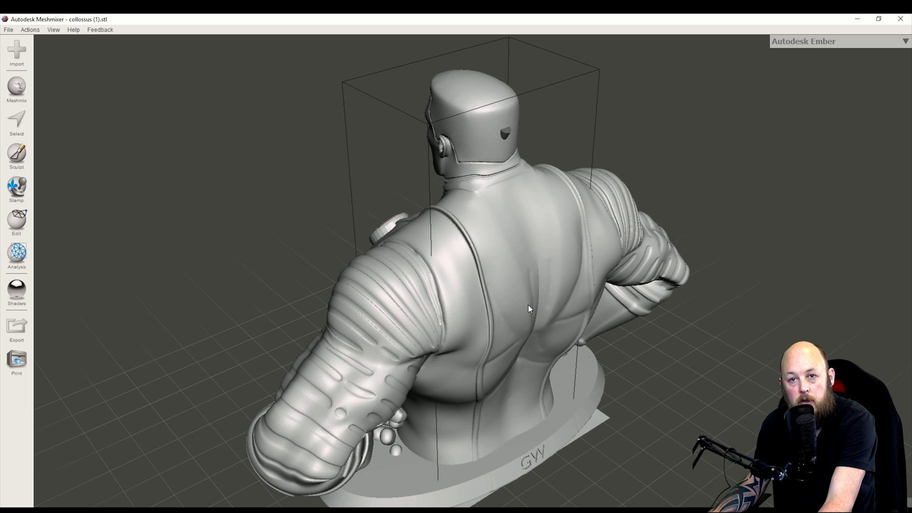